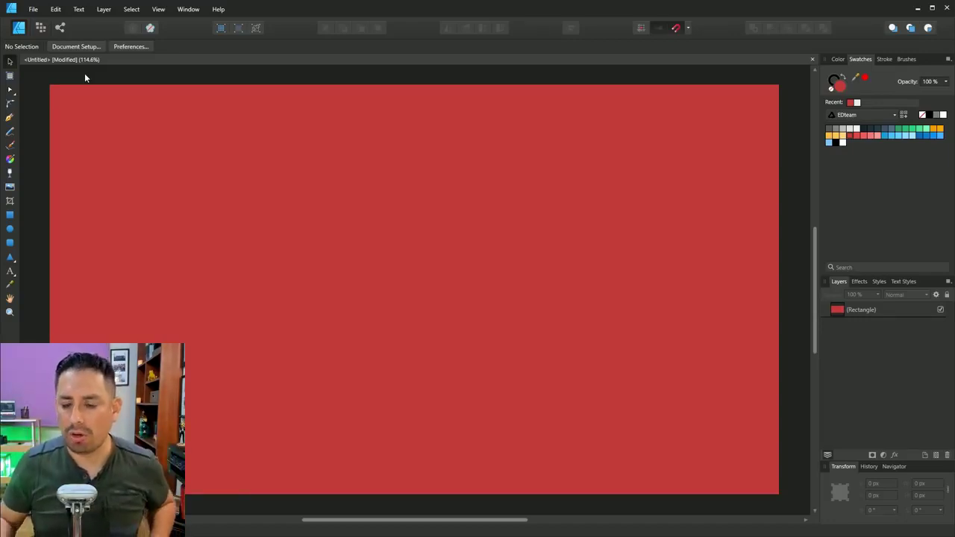
Open the colour chooser for the fill of the red rectangle.
left_click(259, 205)
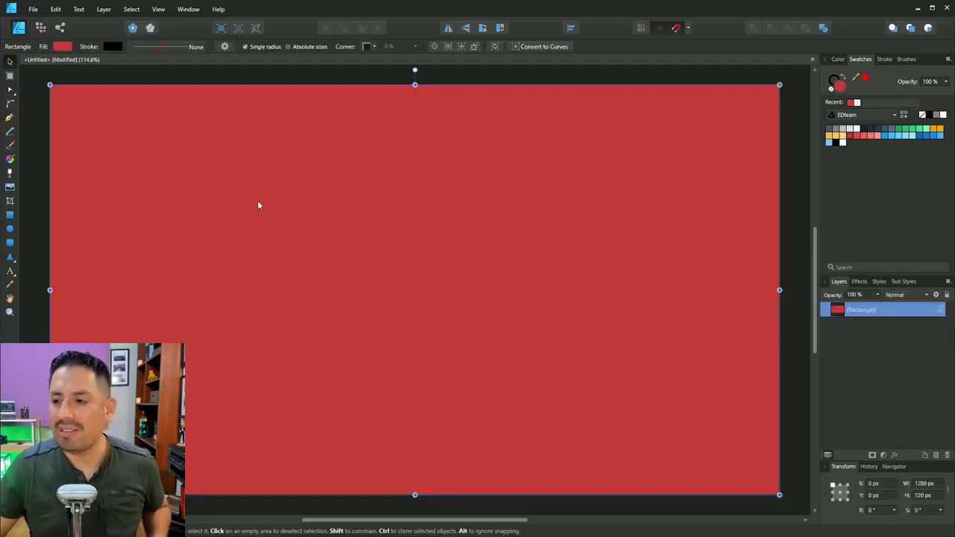
double_click(839, 85)
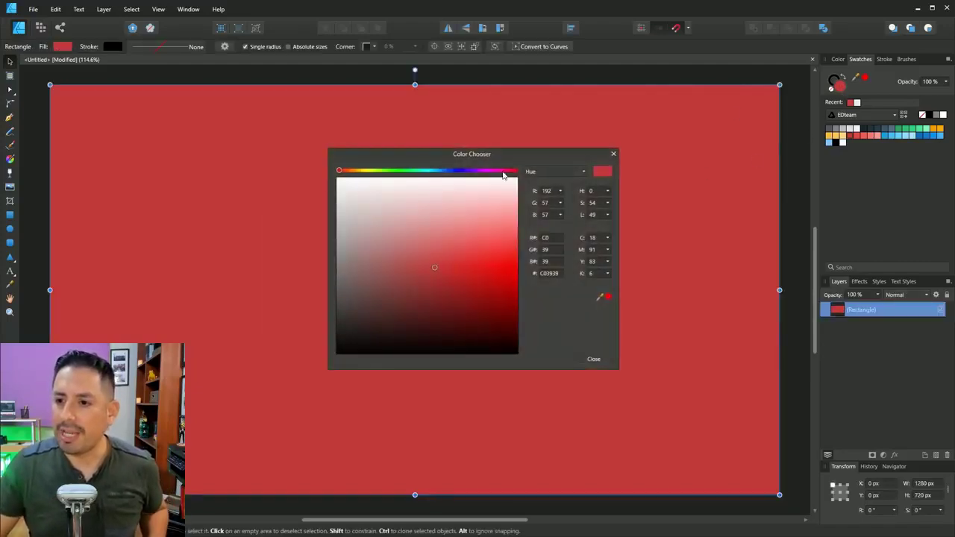
left_click_drag(500, 159, 657, 100)
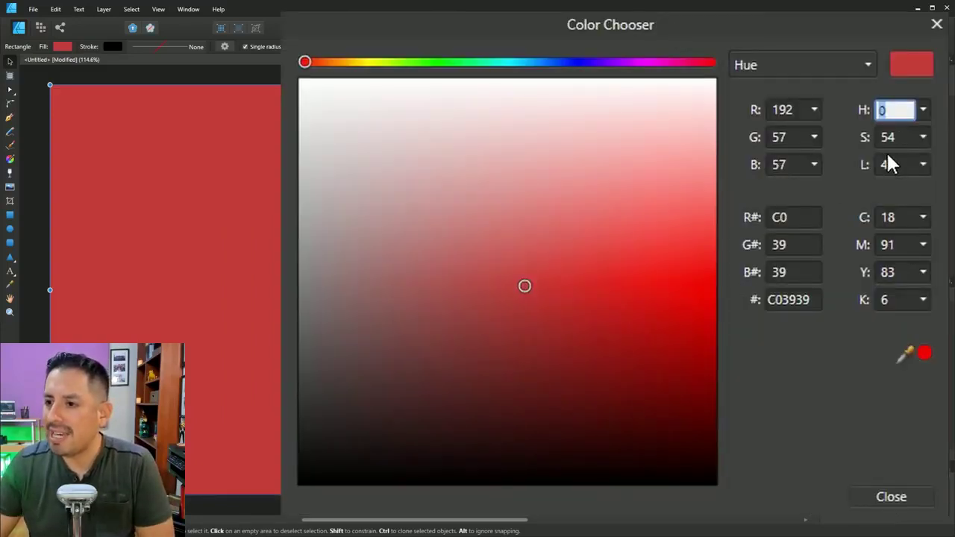
Examine the HSL, RGB, hexadecimal and CMYK values of the rectangle's fill colour.
key("Tab")
key("Tab")
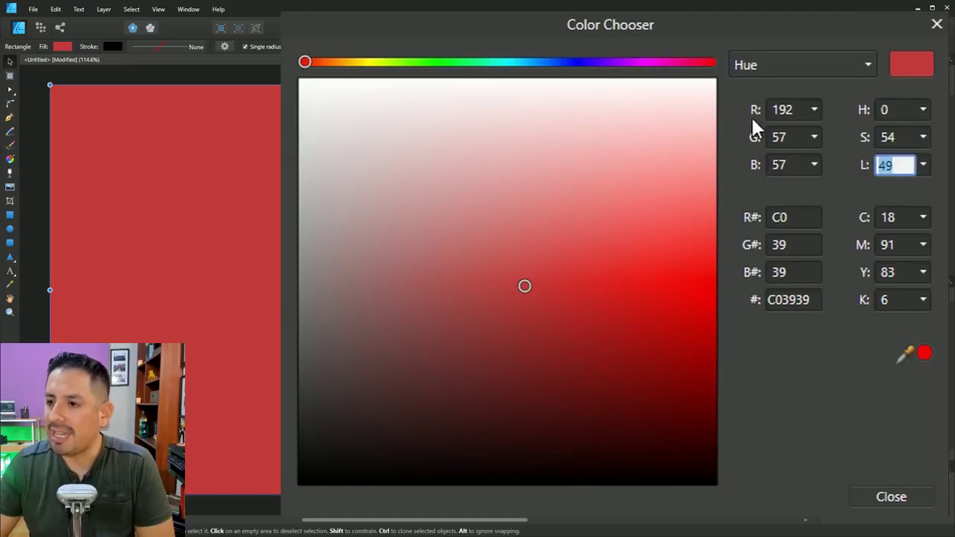
left_click(780, 110)
key("Tab")
key("Tab")
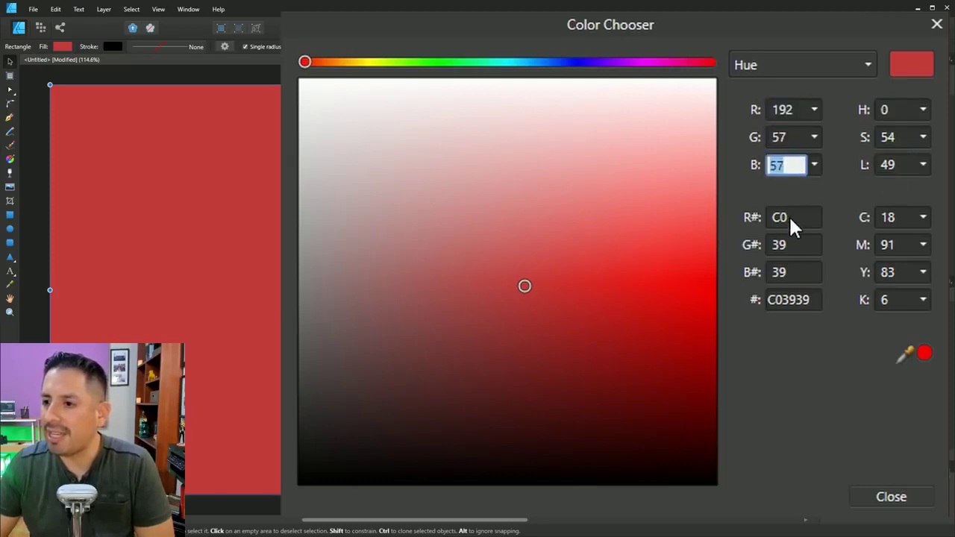
key("Tab")
key("Tab")
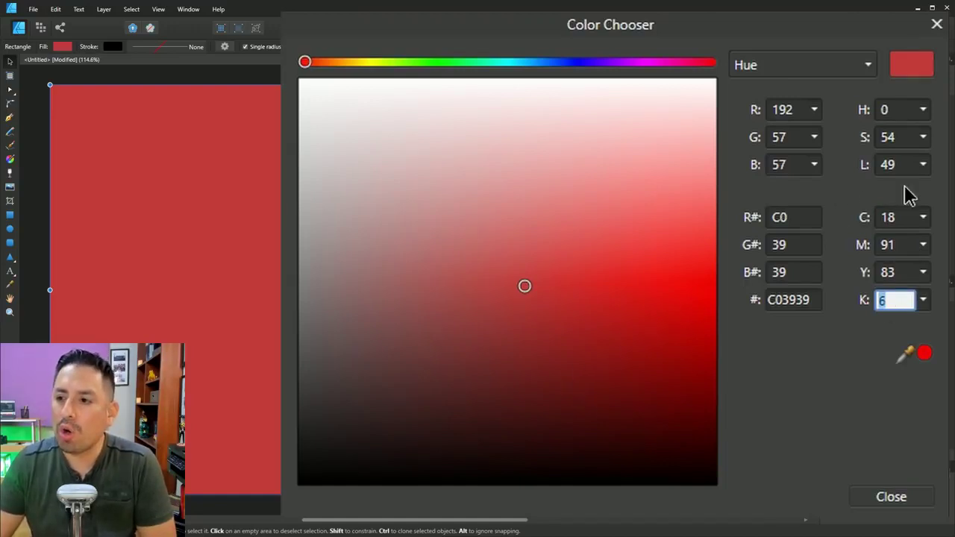
left_click(904, 163)
left_click(891, 110)
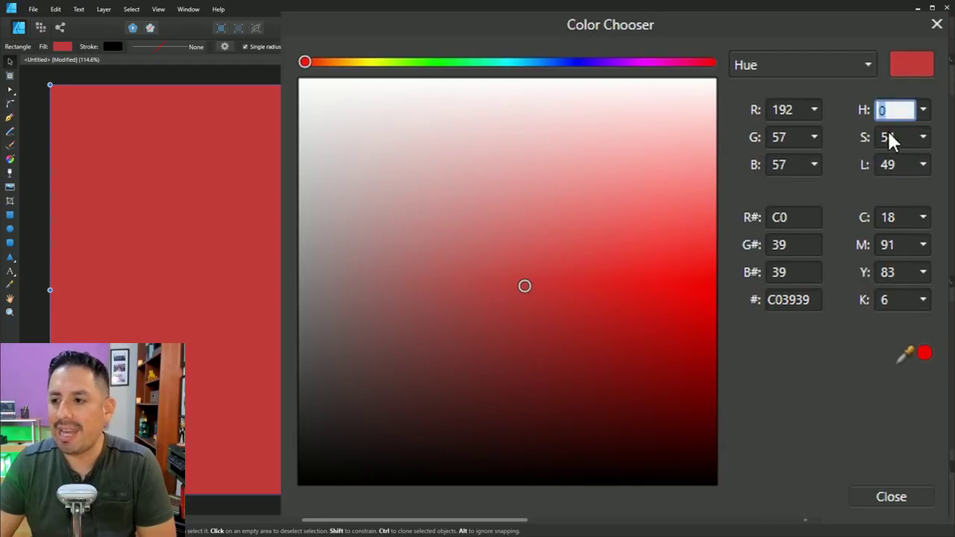
left_click(890, 138)
left_click(891, 164)
left_click(789, 110)
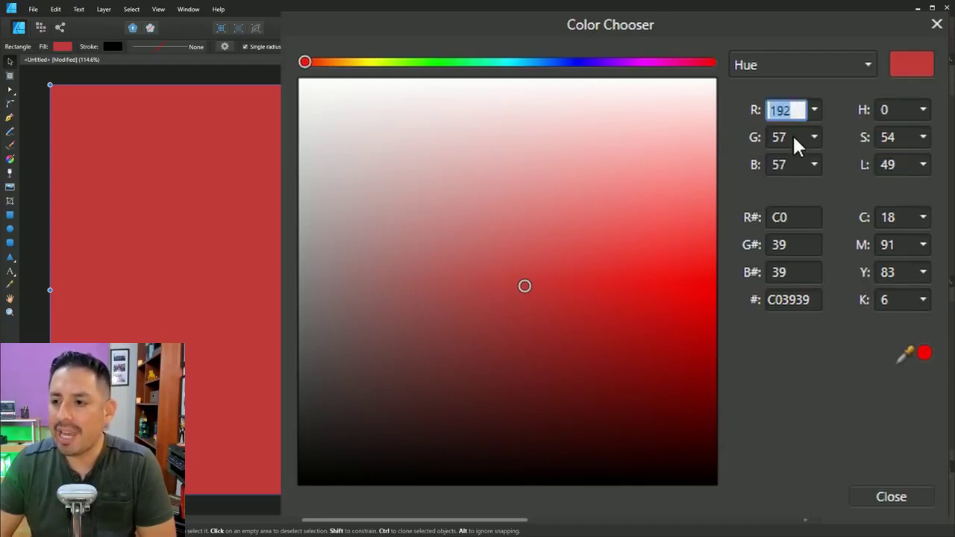
left_click(791, 137)
left_click(788, 165)
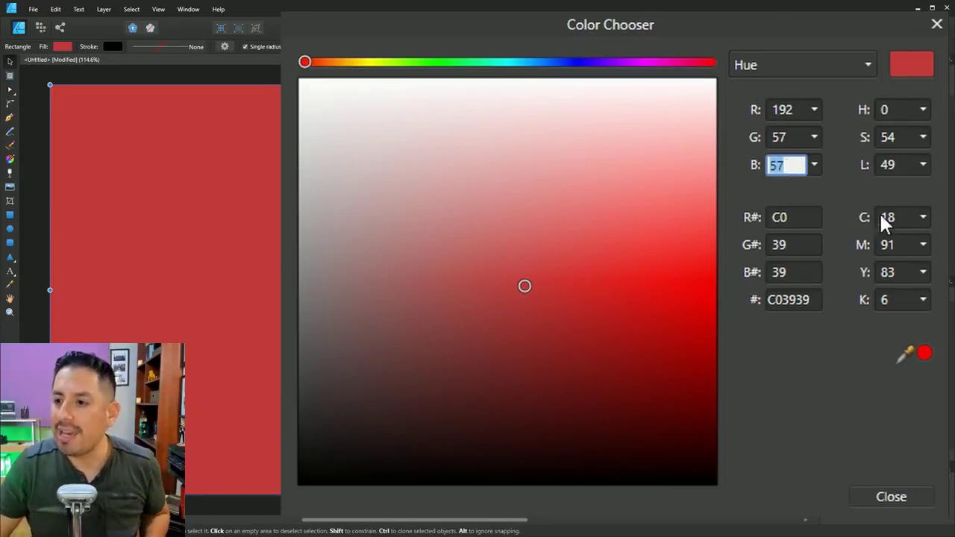
left_click(888, 273)
left_click(884, 302)
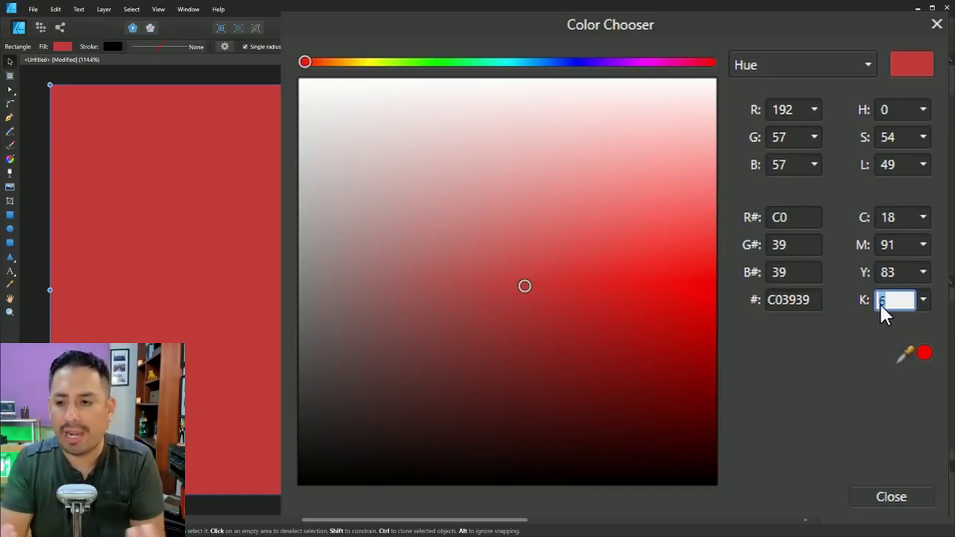
left_click(896, 112)
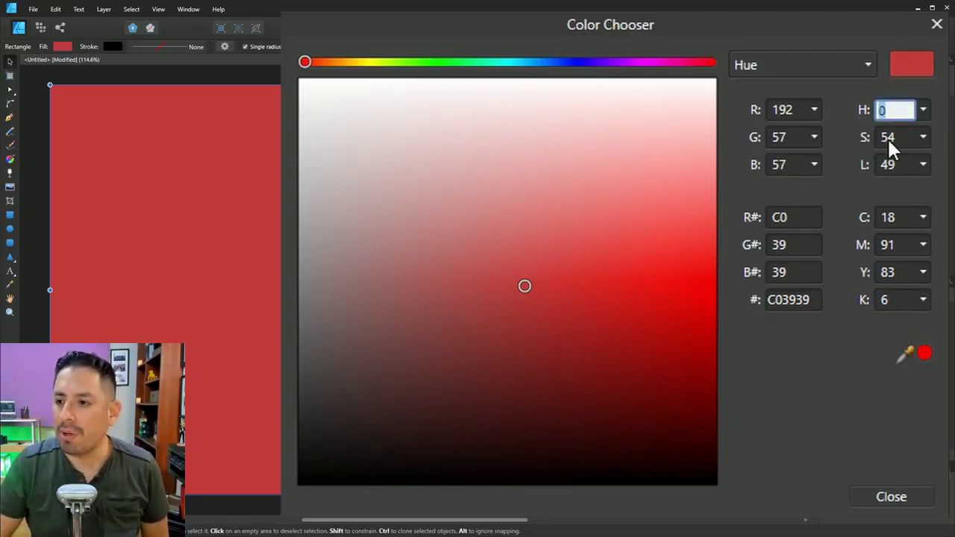
left_click(887, 137)
left_click(889, 164)
left_click(890, 114)
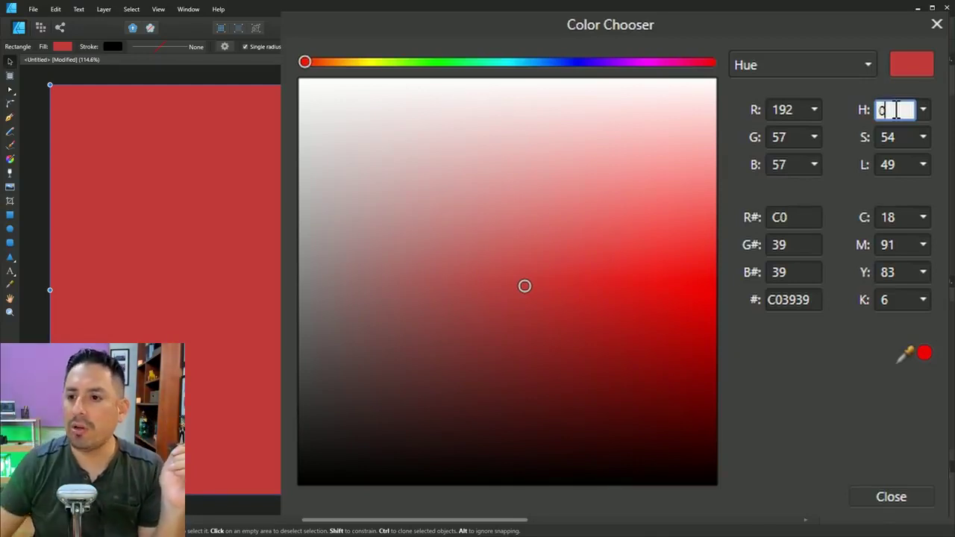
Sweep the fill's hue through the full spectrum from 0 to 360 and back to 0.
left_click(305, 64)
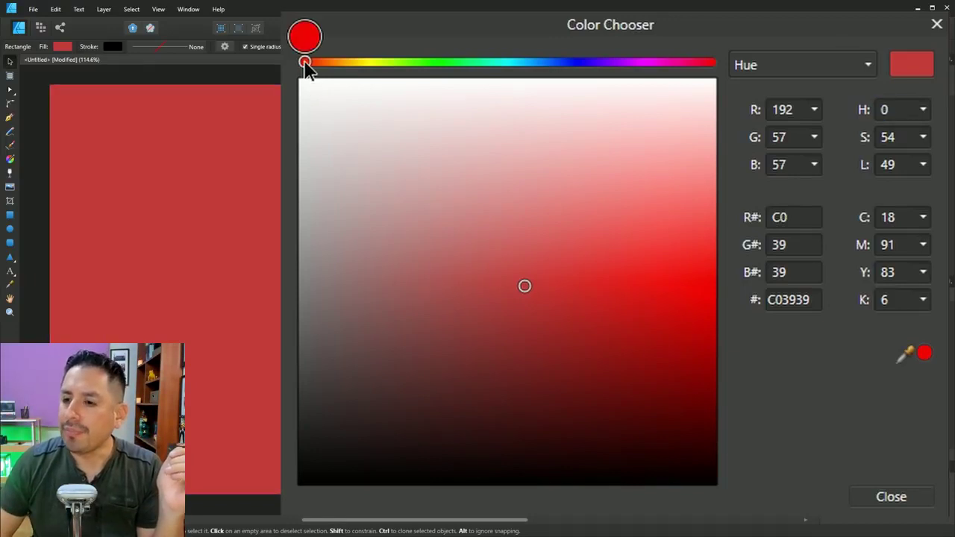
left_click_drag(304, 64, 819, 72)
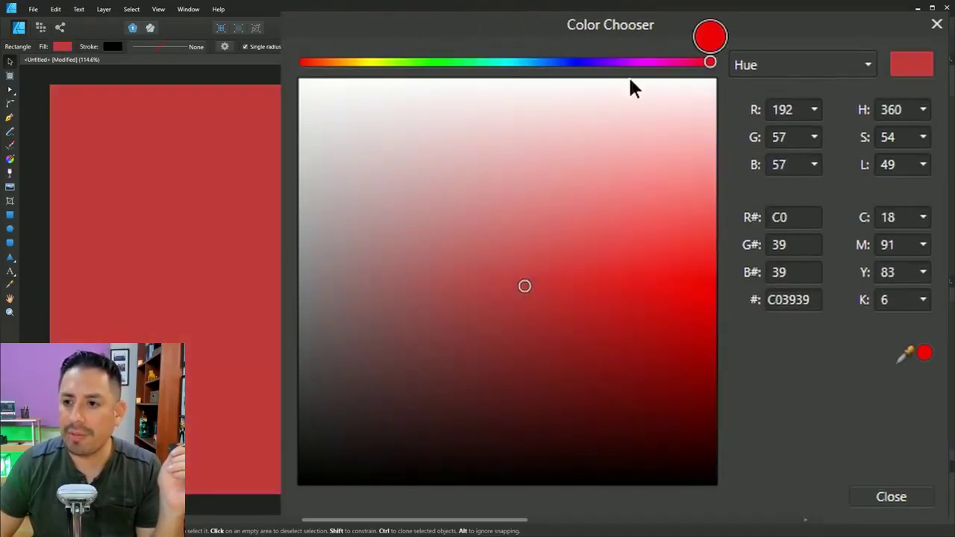
left_click_drag(628, 75, 709, 62)
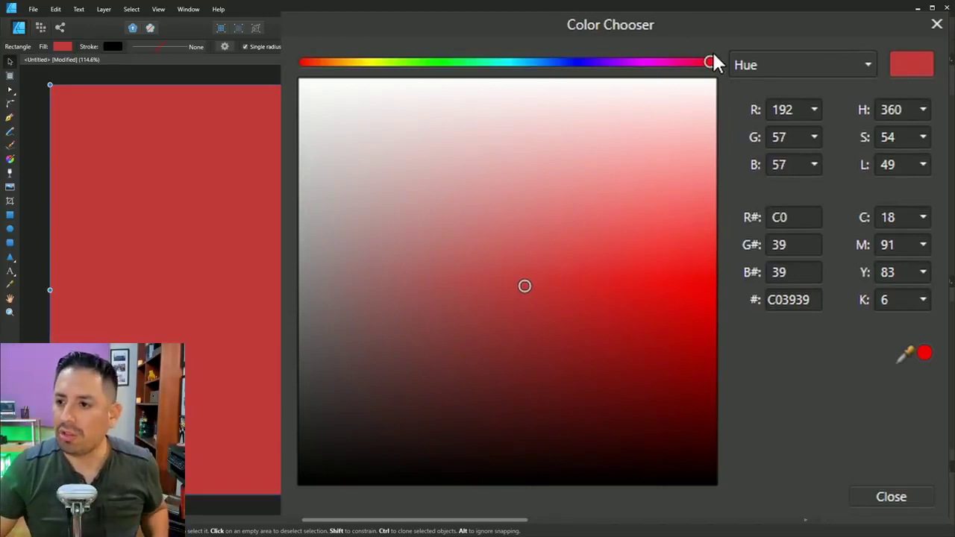
left_click_drag(709, 62, 416, 62)
left_click_drag(313, 97, 296, 70)
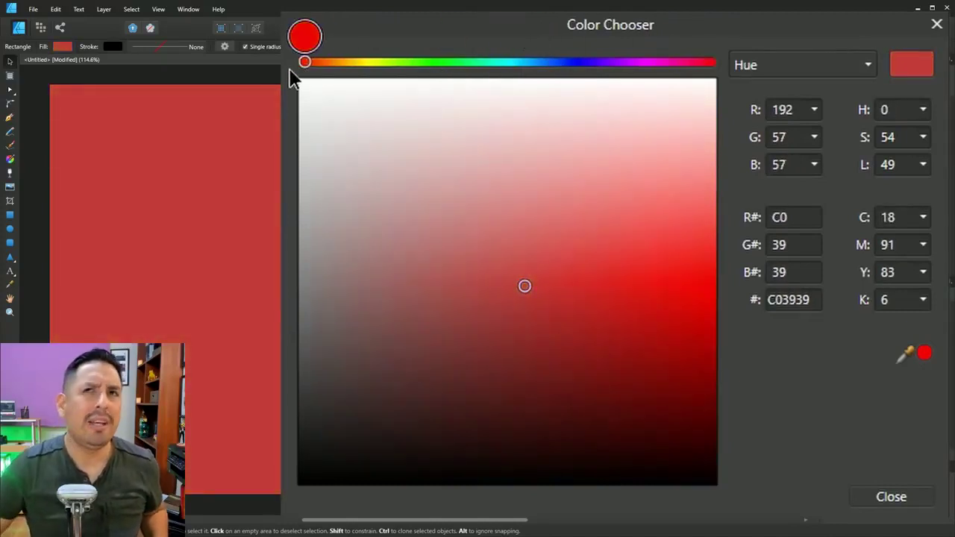
left_click_drag(292, 77, 293, 77)
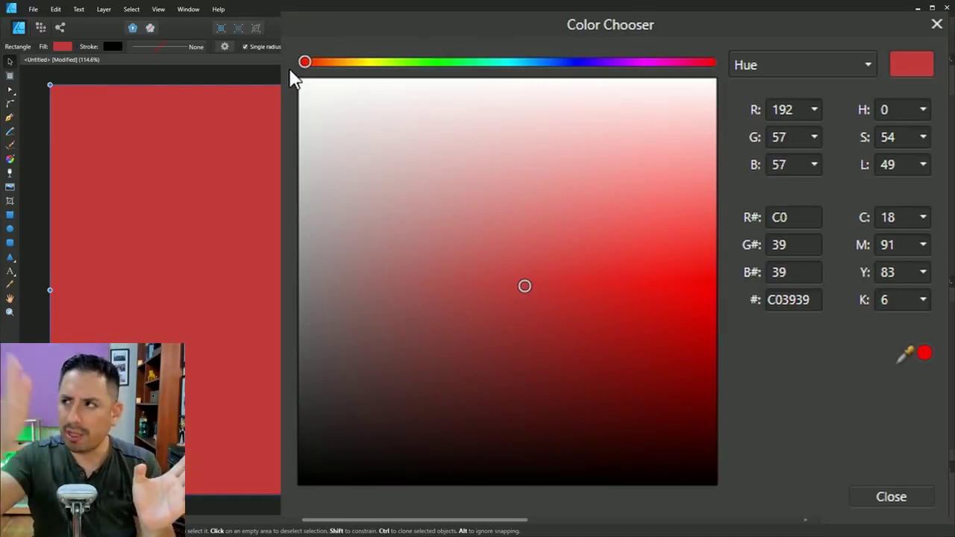
Try the primary hues on the fill, setting the hue to 120 for green and 240 for blue.
left_click(894, 109)
type("120")
key("Return")
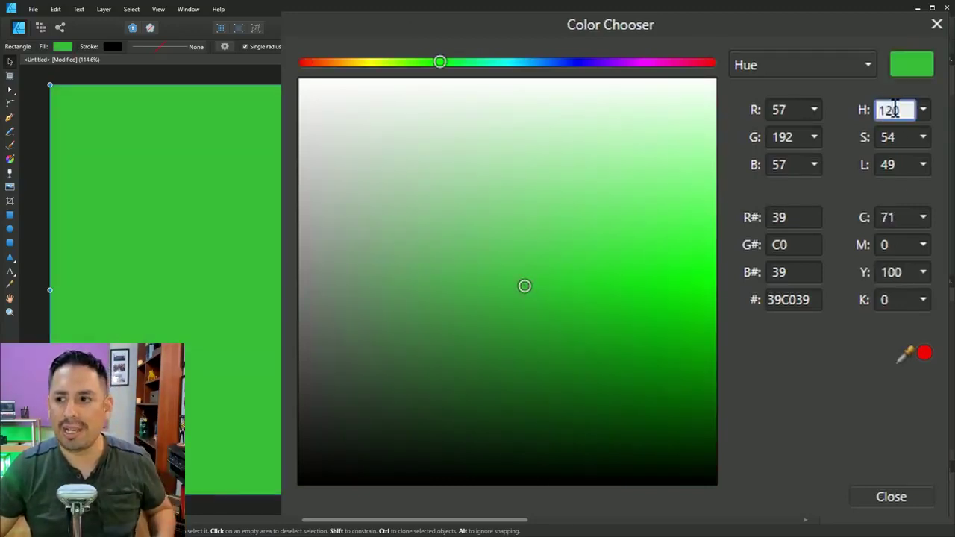
left_click(894, 109)
type("240")
key("Return")
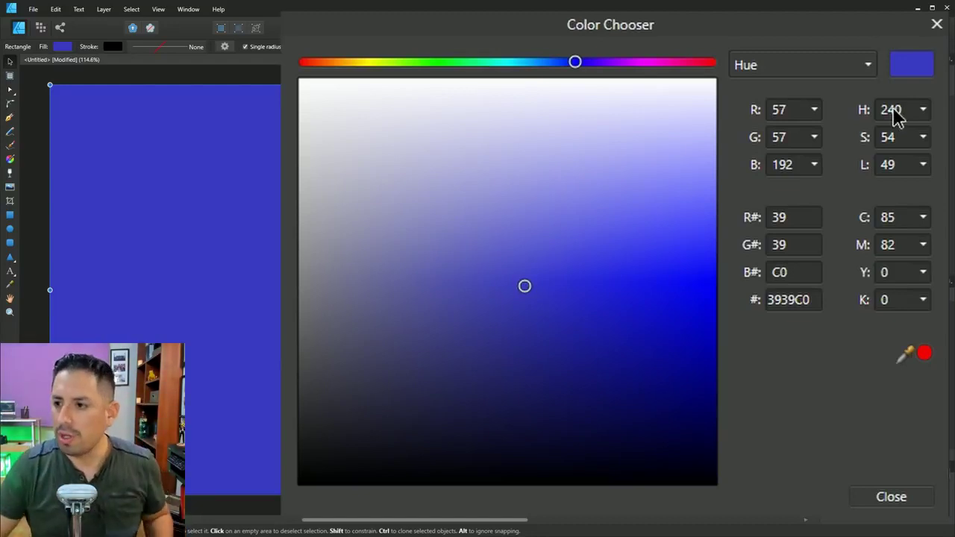
Try the secondary hues on the fill: 60 for yellow, 180 for cyan and 300 for magenta.
left_click(893, 112)
type("60")
key("Return")
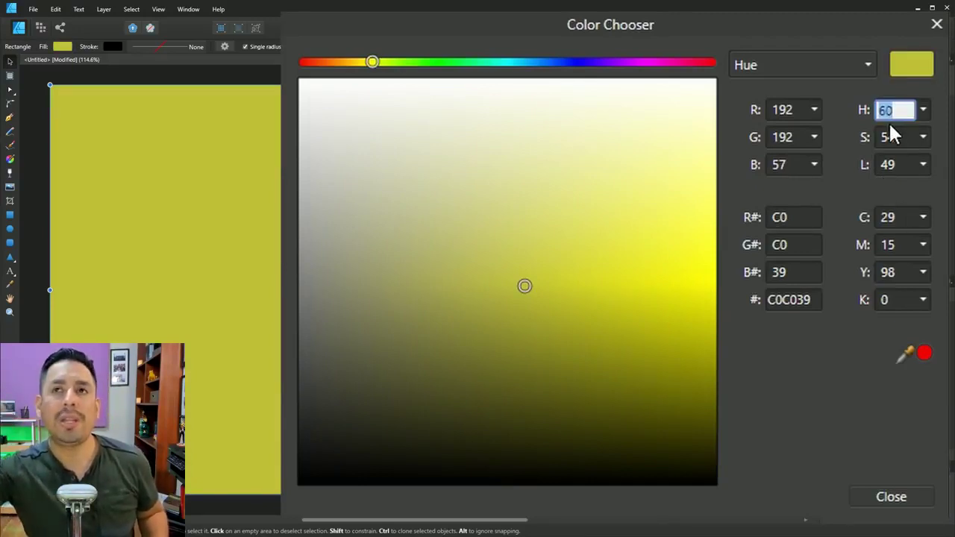
type("180")
key("Return")
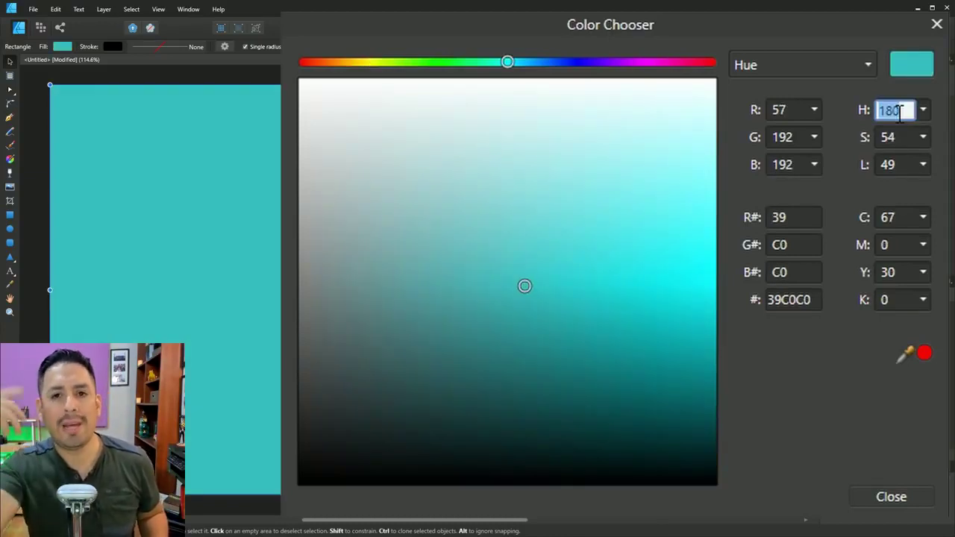
type("300")
key("Return")
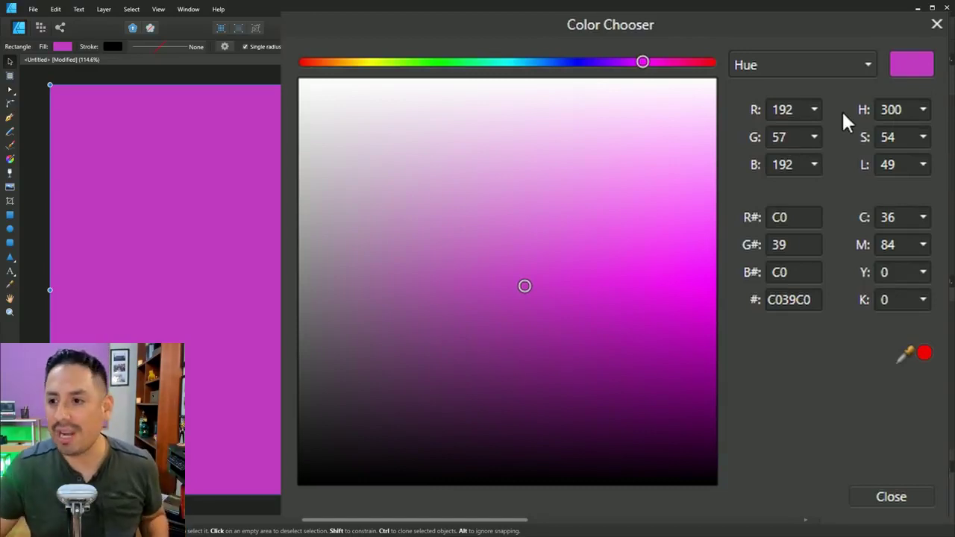
Set the fill's hue to 360 and vary its saturation between 50 and 100, ending at 100.
left_click_drag(643, 63, 725, 58)
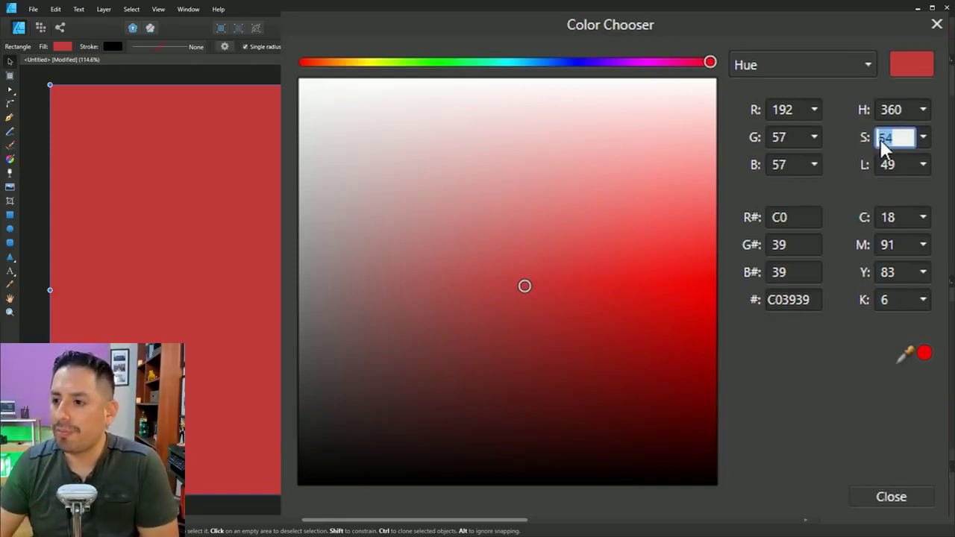
left_click(925, 137)
left_click_drag(927, 159, 951, 161)
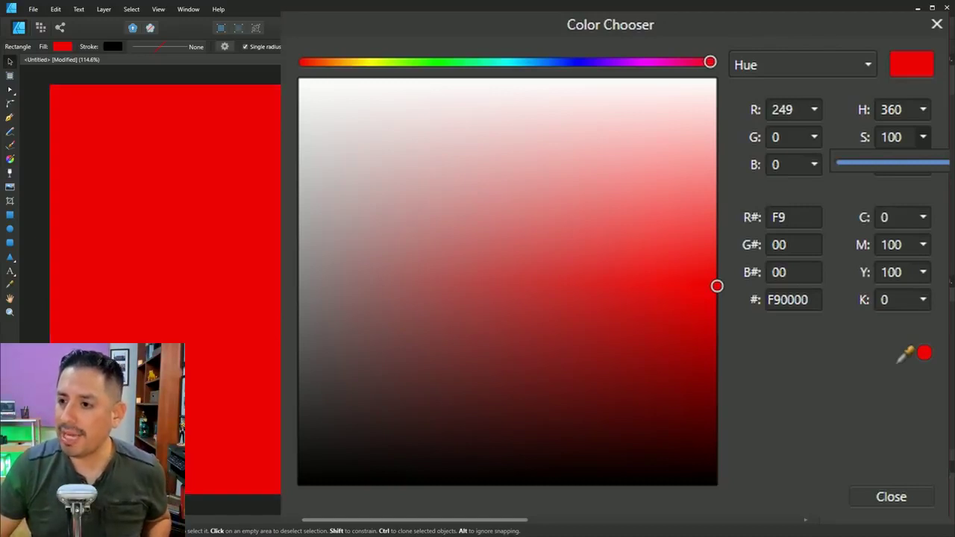
left_click_drag(948, 161, 921, 167)
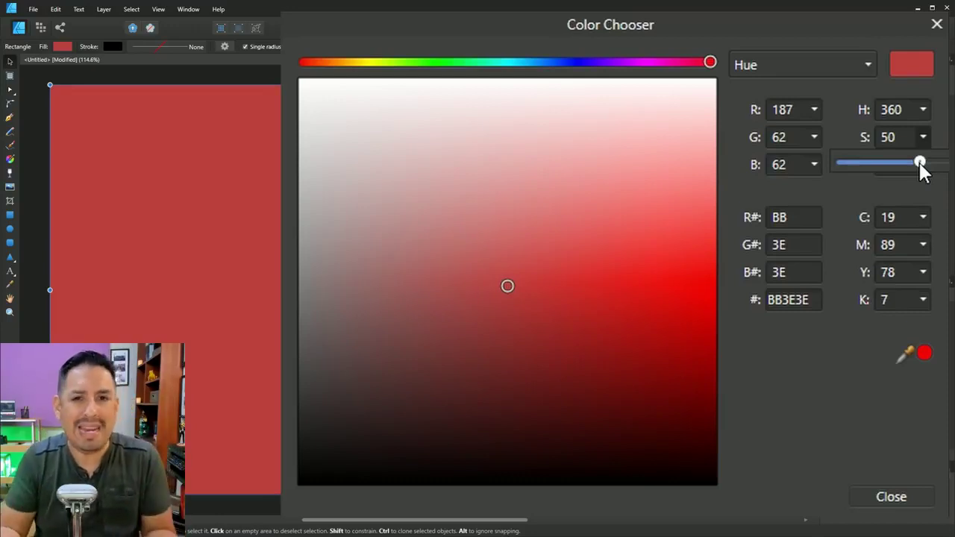
left_click_drag(920, 164, 954, 166)
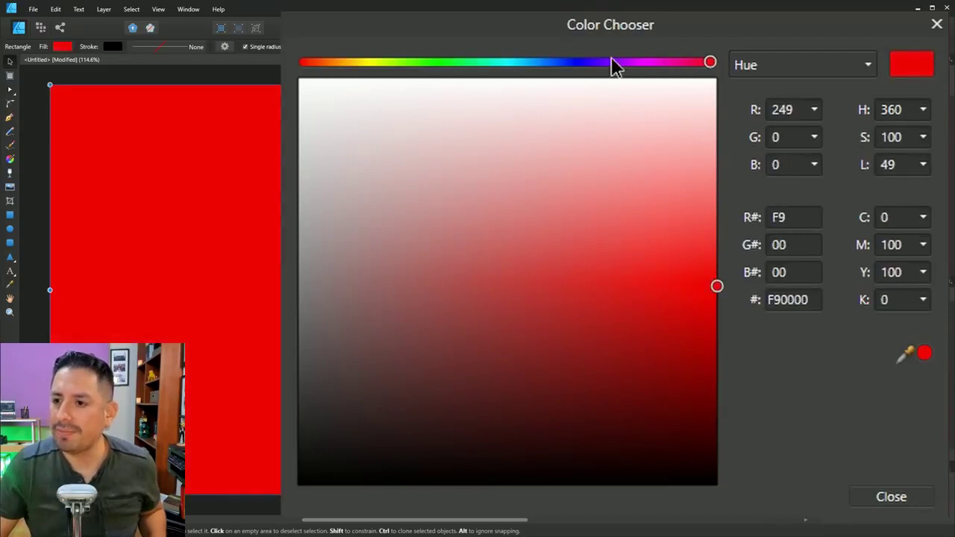
Change the fill's hue to a light blue of 196 and vary its saturation, ending at 100.
left_click_drag(612, 63, 526, 62)
left_click(923, 136)
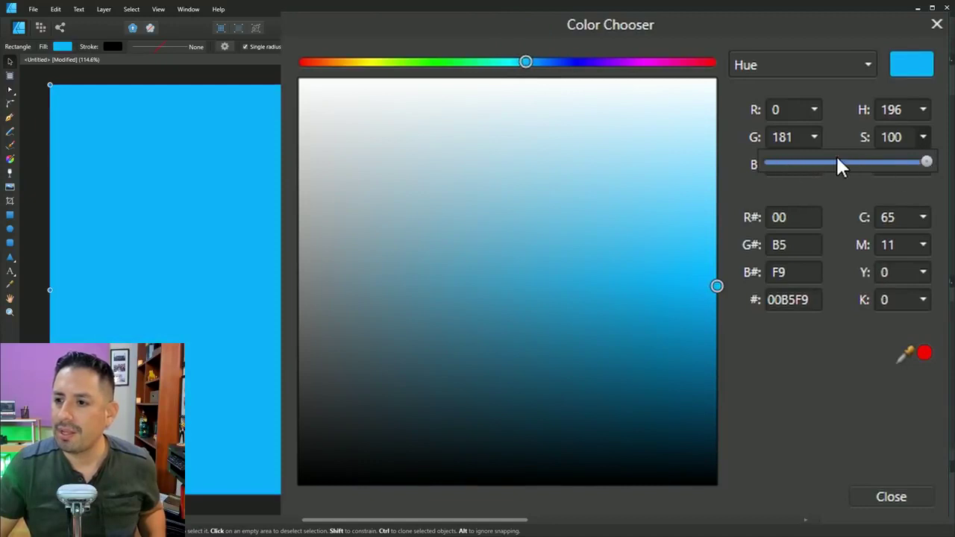
left_click_drag(838, 162, 927, 162)
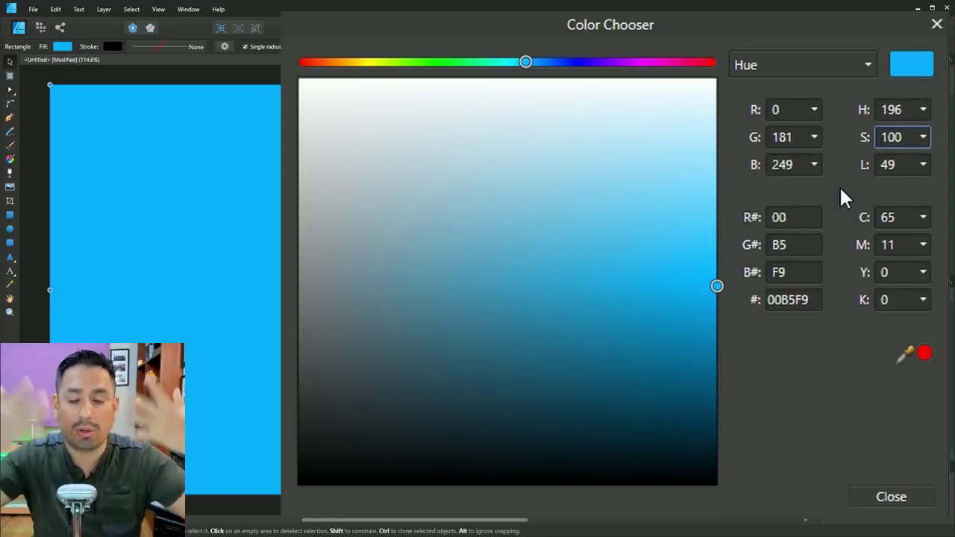
Vary the blue fill's lightness from 0 to 100 and bring it to 50.
left_click(922, 164)
left_click_drag(884, 196, 470, 495)
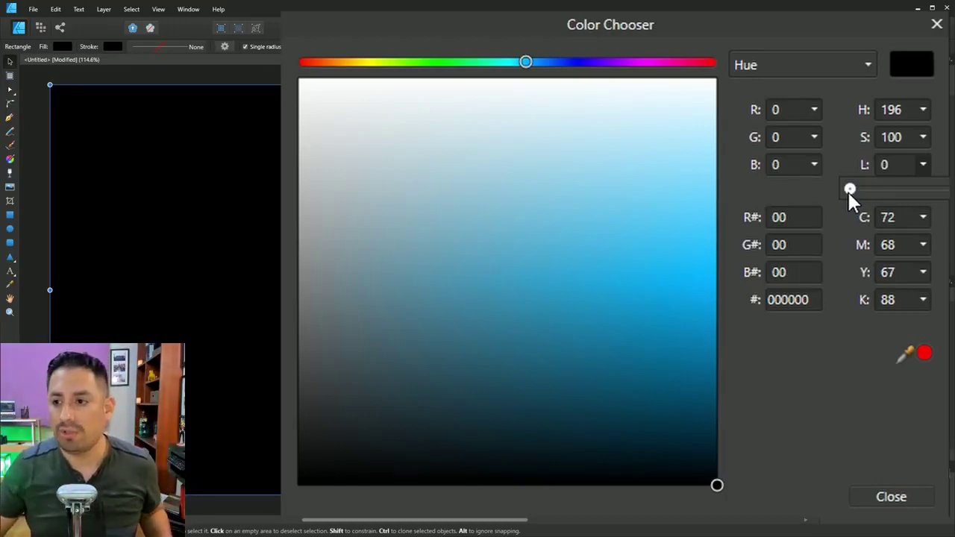
left_click_drag(850, 190, 948, 190)
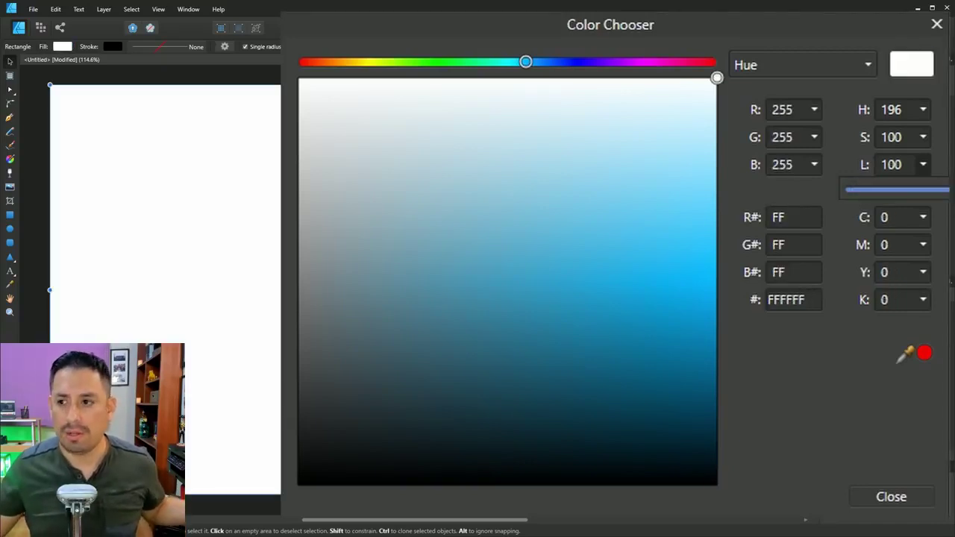
left_click_drag(949, 190, 929, 190)
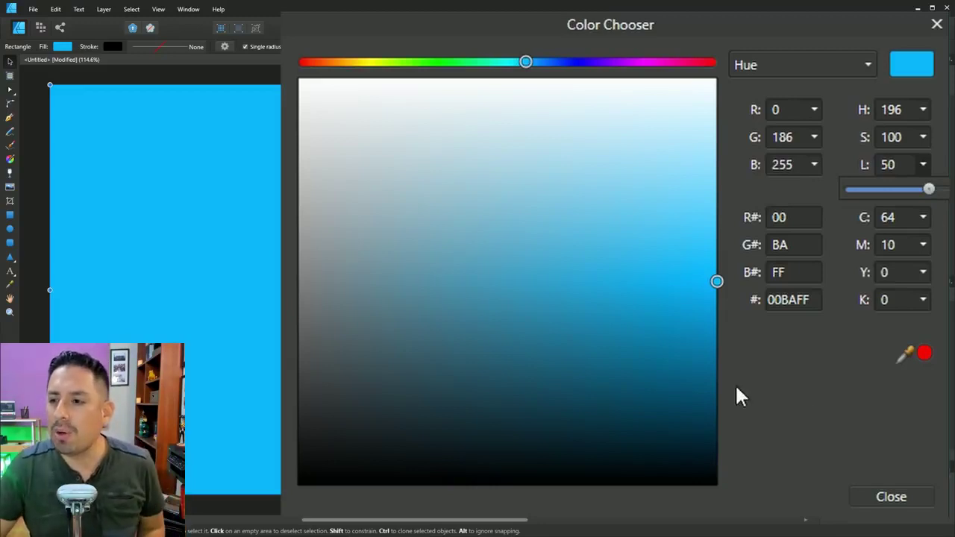
Fine-tune the blue fill to lightness 45, saturation 93 and hue 202.
left_click(932, 190)
left_click_drag(932, 191, 913, 192)
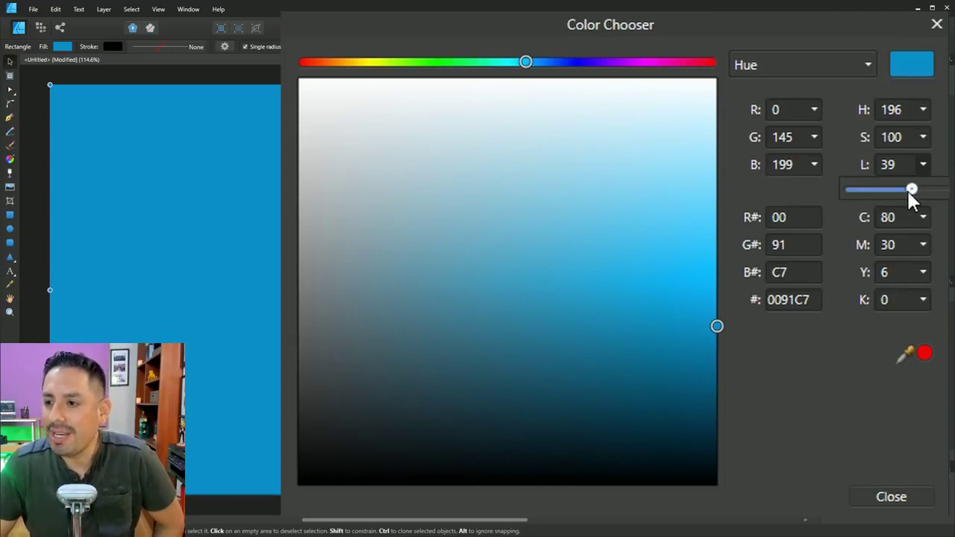
left_click_drag(912, 192, 918, 165)
left_click(924, 137)
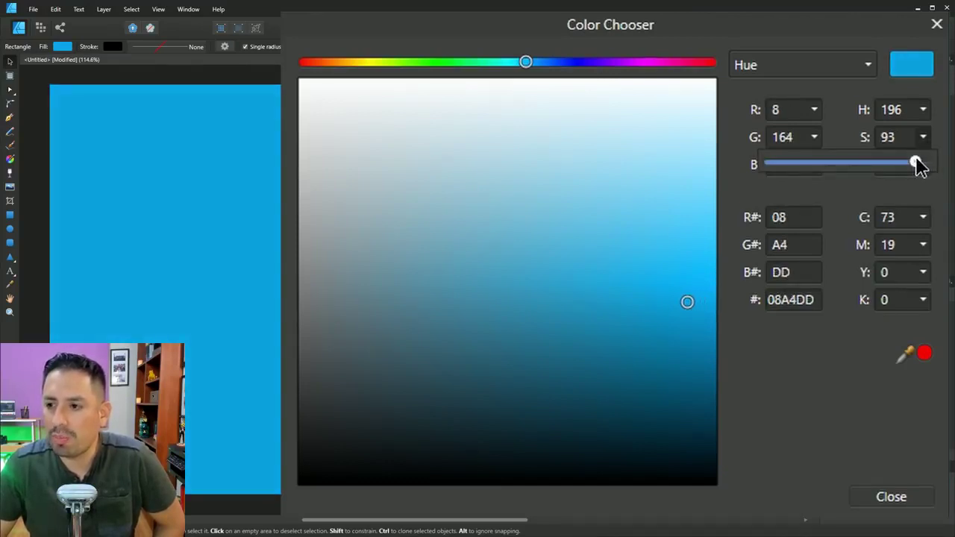
left_click(526, 66)
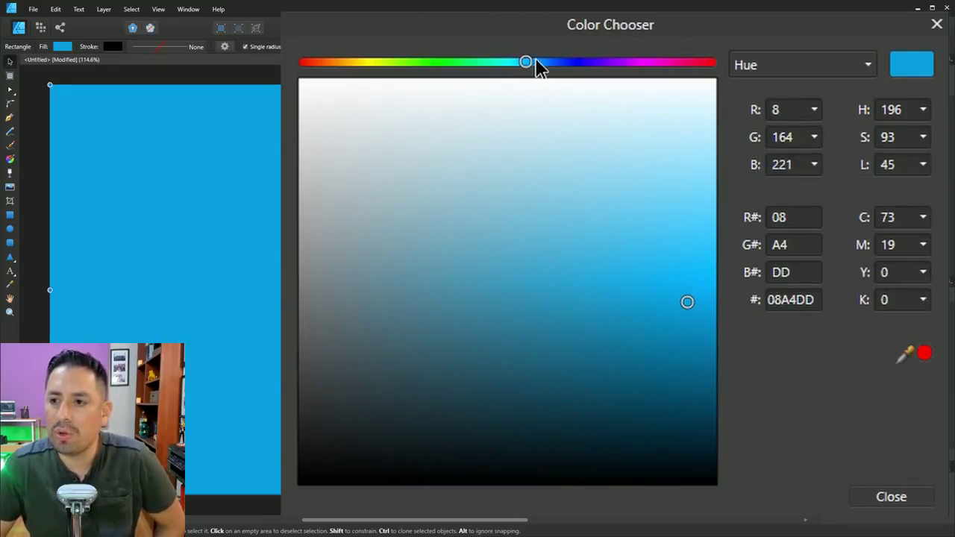
left_click_drag(525, 65, 533, 66)
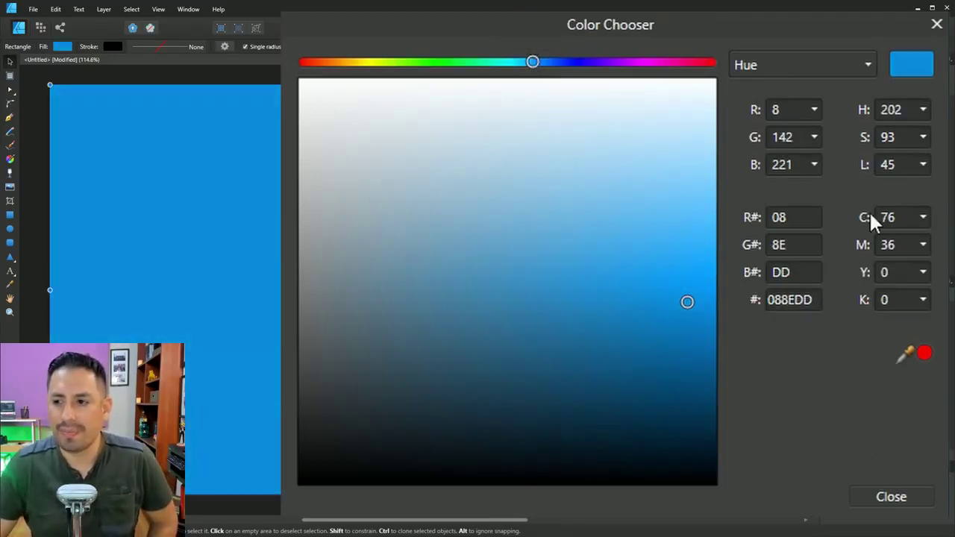
Raise the blue fill's lightness to 57 and shift its hue slightly towards cyan.
left_click(921, 164)
left_click_drag(927, 189, 945, 190)
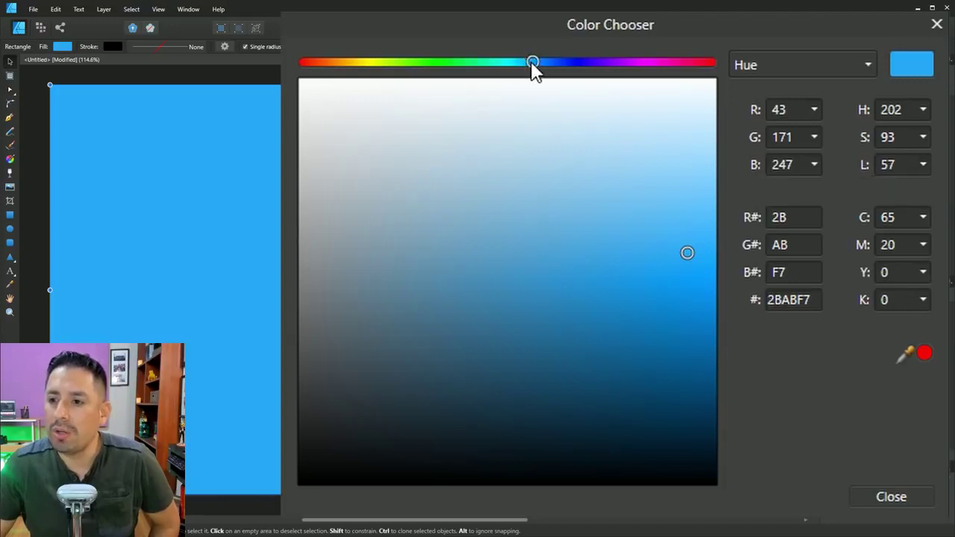
left_click_drag(531, 64, 528, 67)
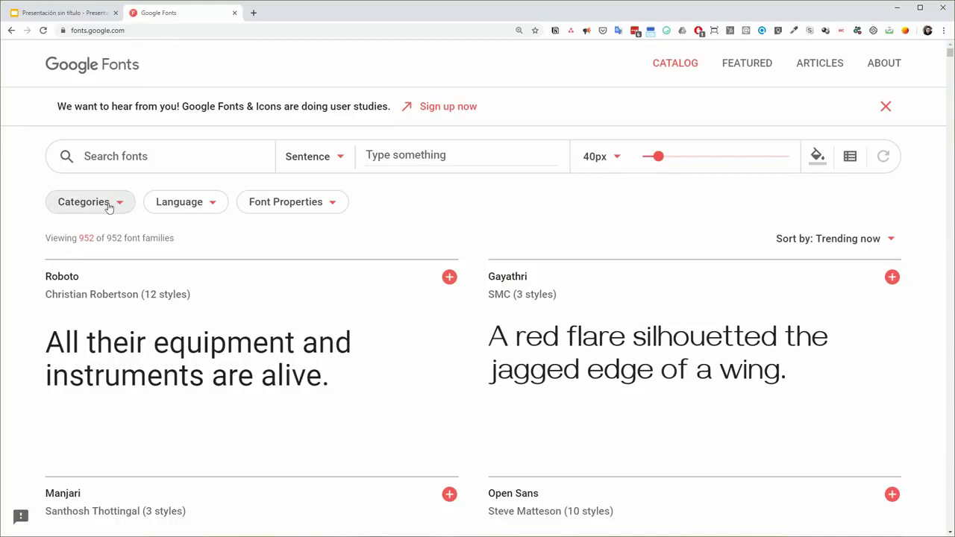
In the Google Fonts catalog, filter the categories to Serif only and look through the first serif families.
left_click(108, 207)
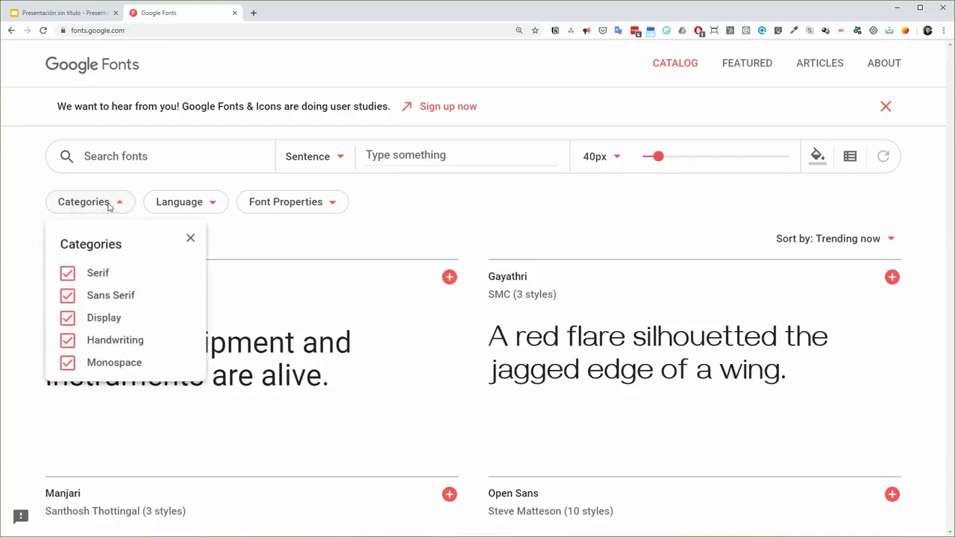
left_click(72, 300)
left_click(69, 318)
left_click(70, 340)
left_click(99, 362)
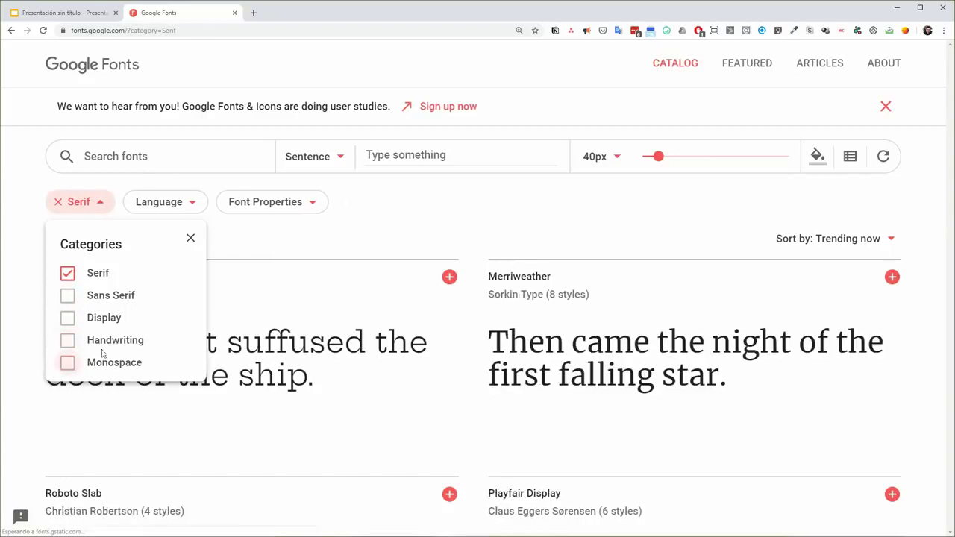
left_click(22, 240)
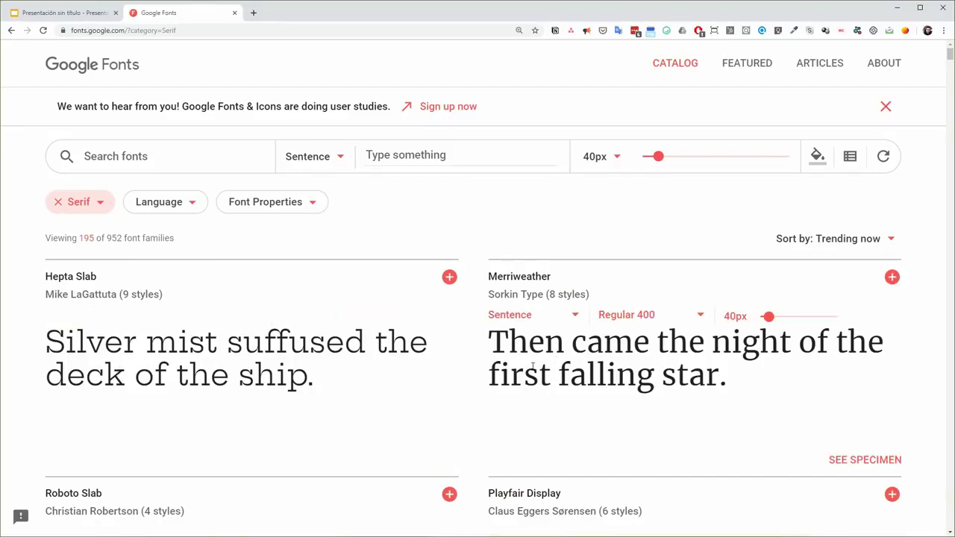
scroll(469, 411, "down", 4)
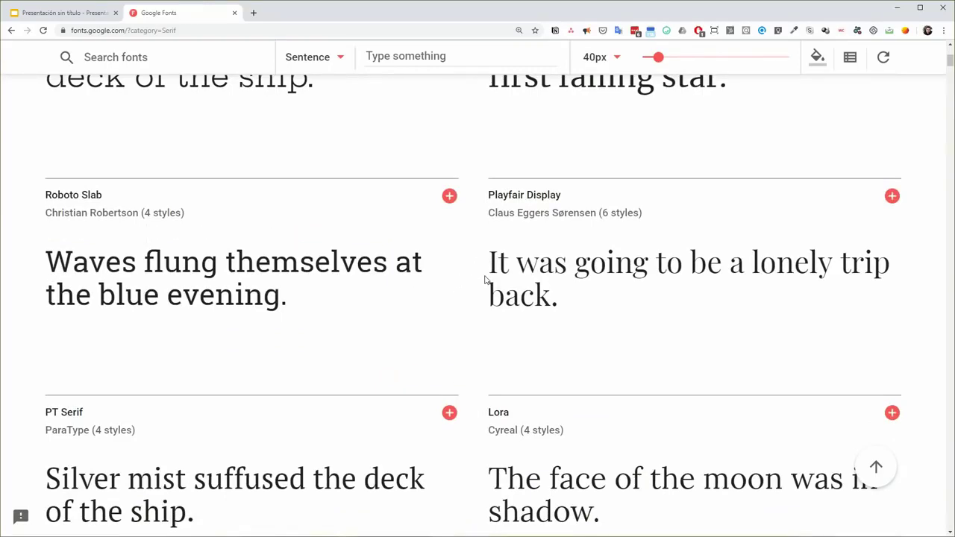
scroll(485, 280, "up", 4)
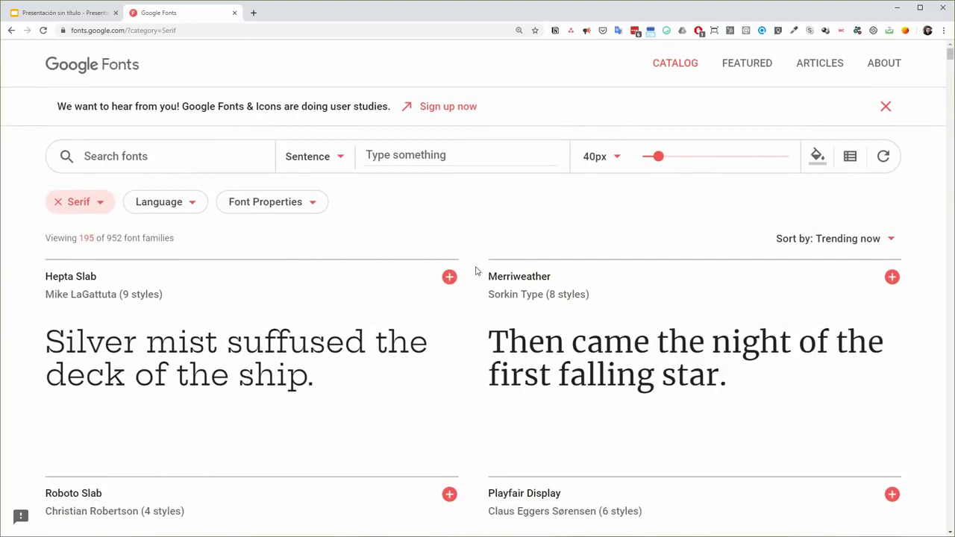